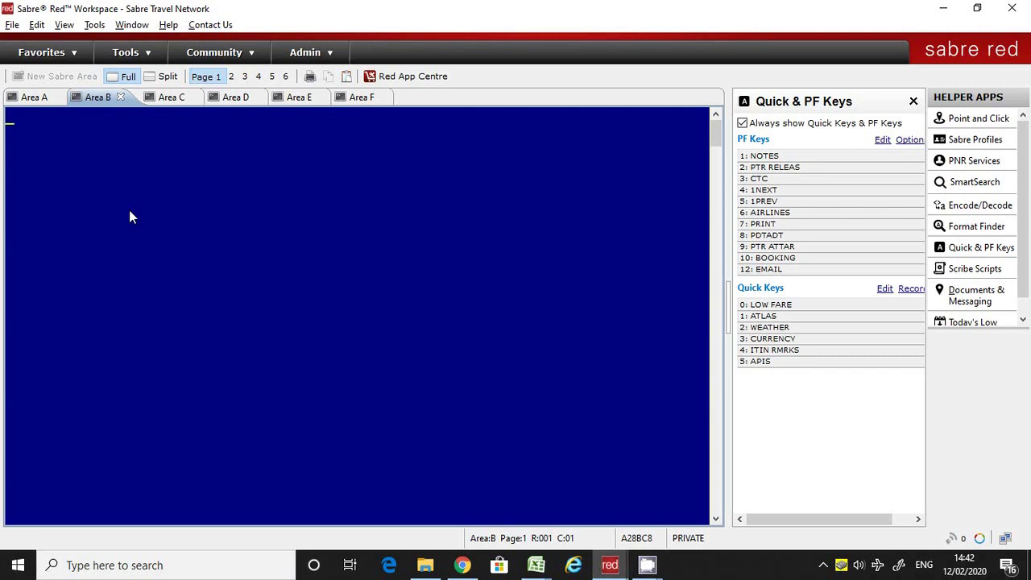
Redisplay the booking with IR and price it with WP, giving a SAR1909.00 adult total.
text(IR)
key(Return)
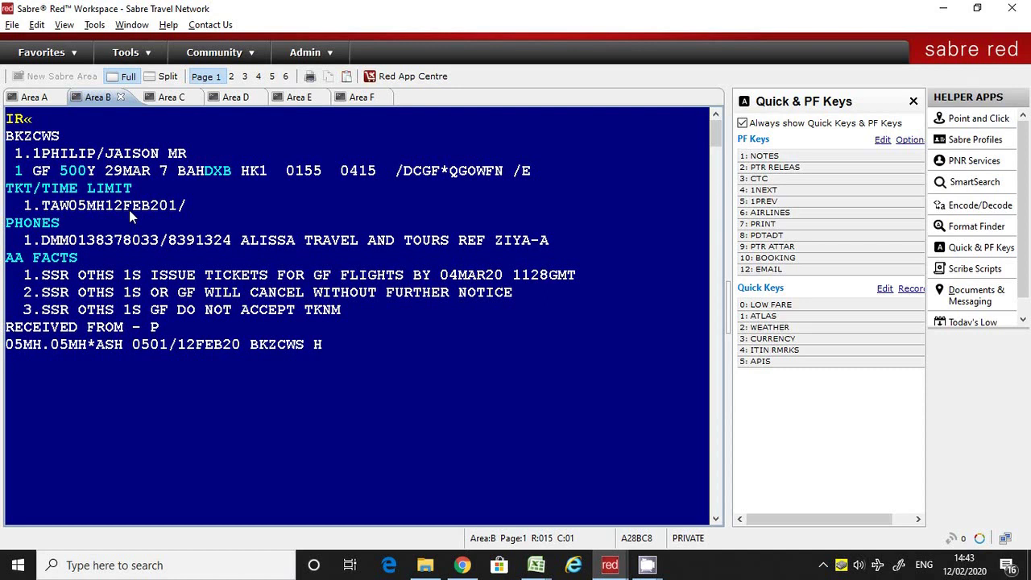
text(WP)
key(Return)
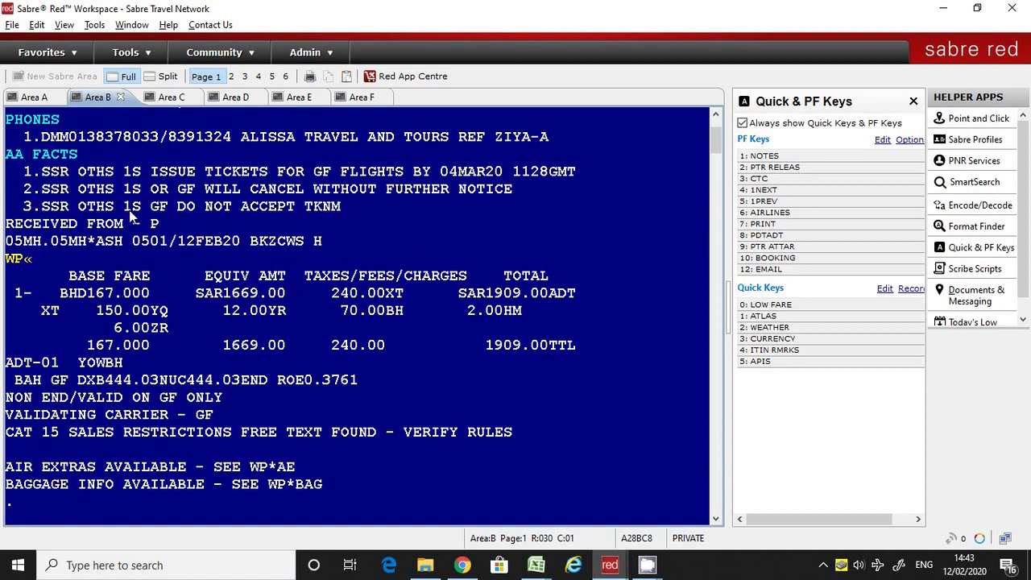
Store the fare as a price quote with PQ, then save the booking with 6P and ER.
text(PQ«)
key(Return)
text(6P)
key(Return)
text(ER)
key(Return)
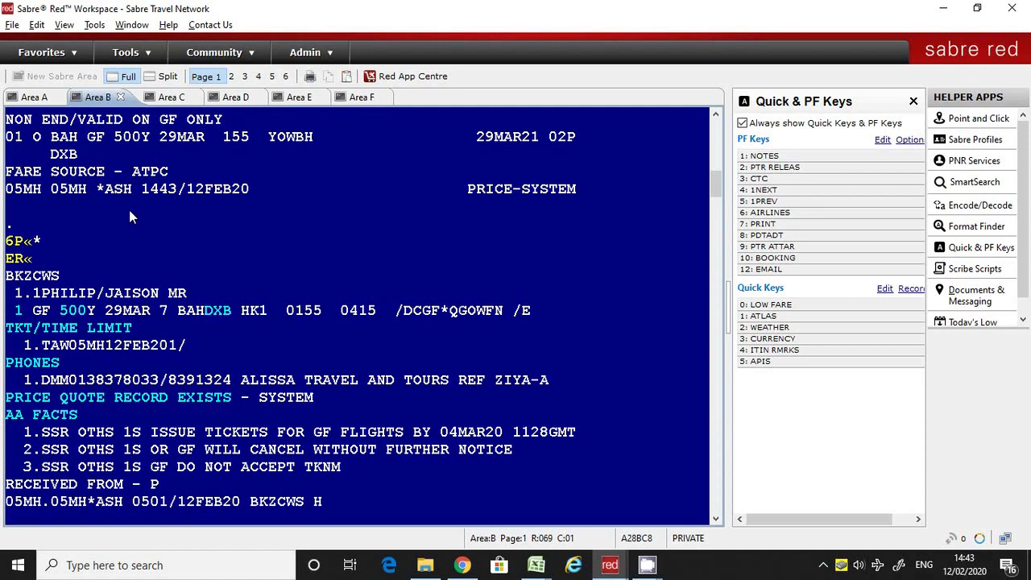
Add ticket instruction FPPQ1¥AGF¥FCASH¥KP0 for cash, carrier GF, zero commission, and save with 6P and ER.
text(FPPQ1¥AGF¥)
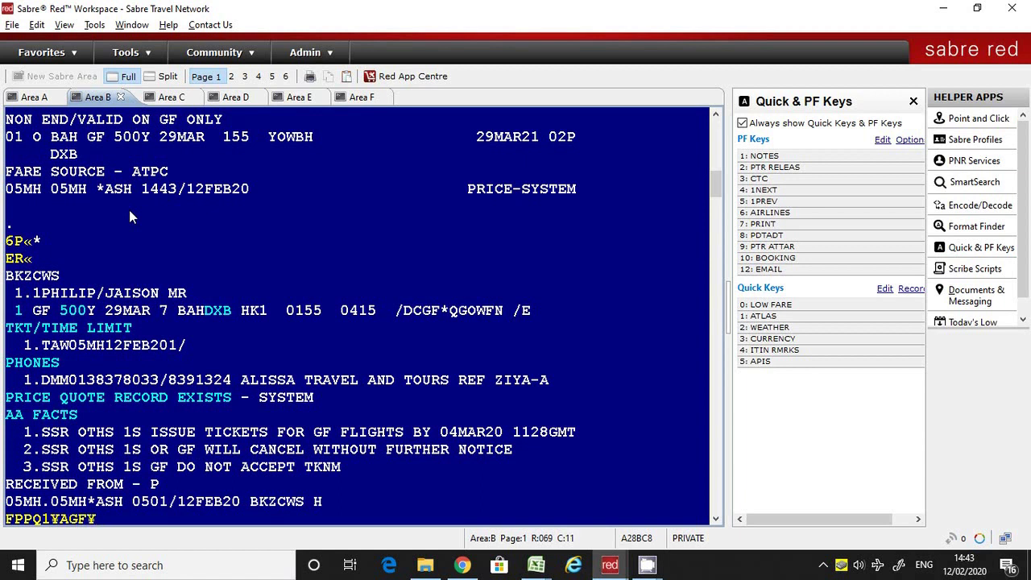
text(FCASH¥KP)
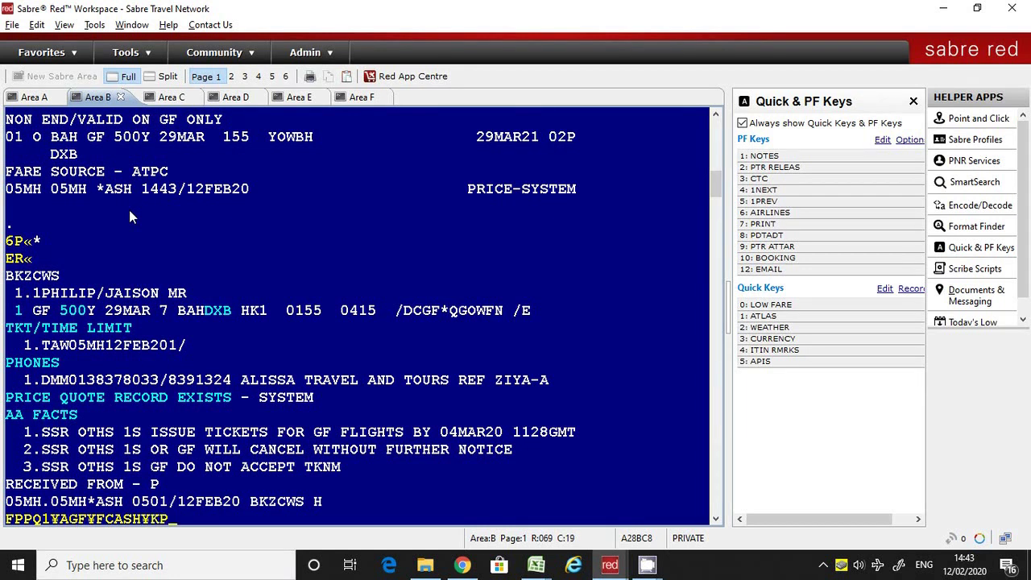
text(0)
key(Return)
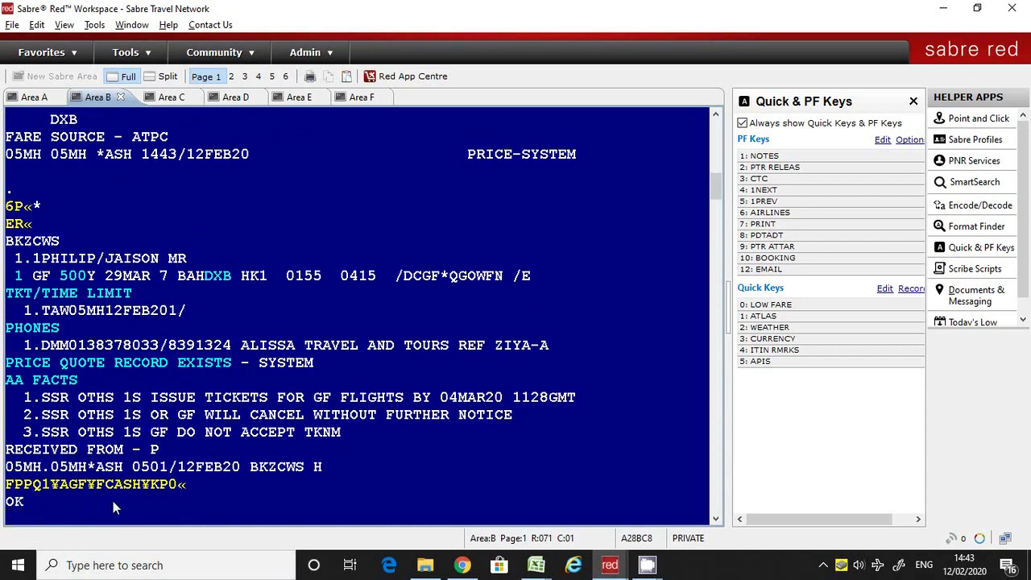
text(6P)
key(Return)
text(ER)
key(Return)
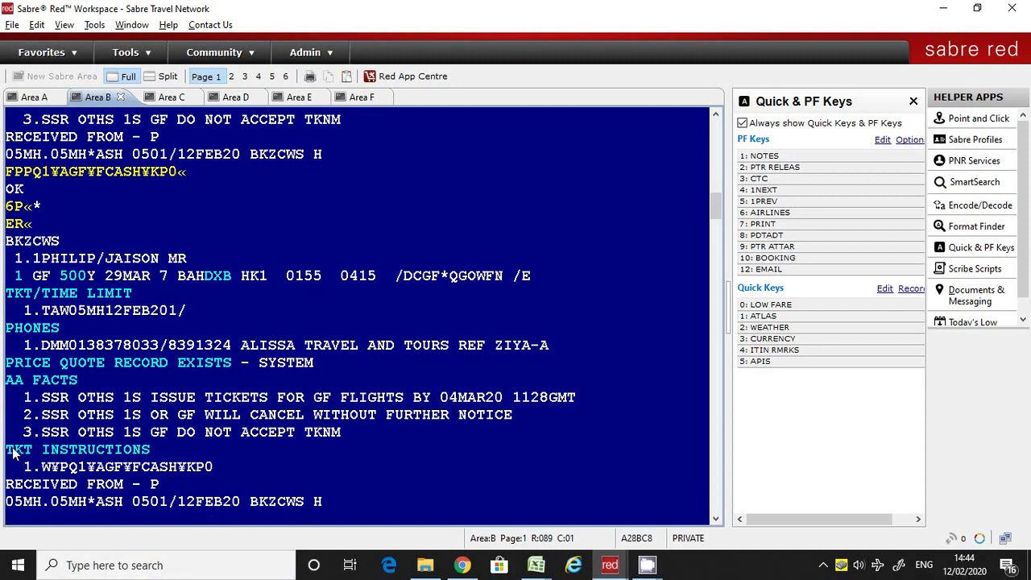
Show only the ticket-instruction field with *PF, listing W¥PQ1¥AGF¥FCASH¥KP0 as entry 1.
drag(8, 449, 159, 456)
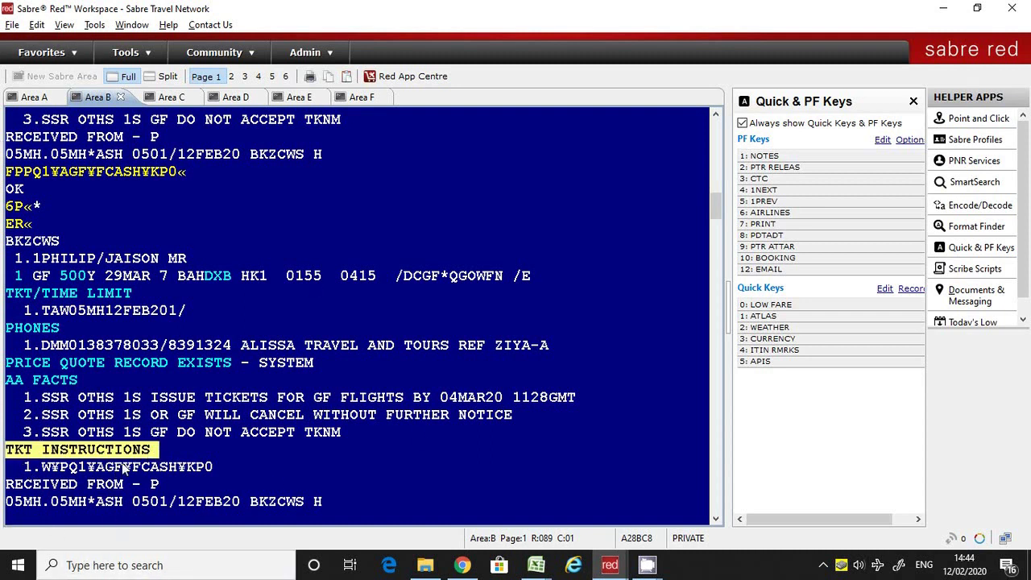
drag(42, 469, 213, 471)
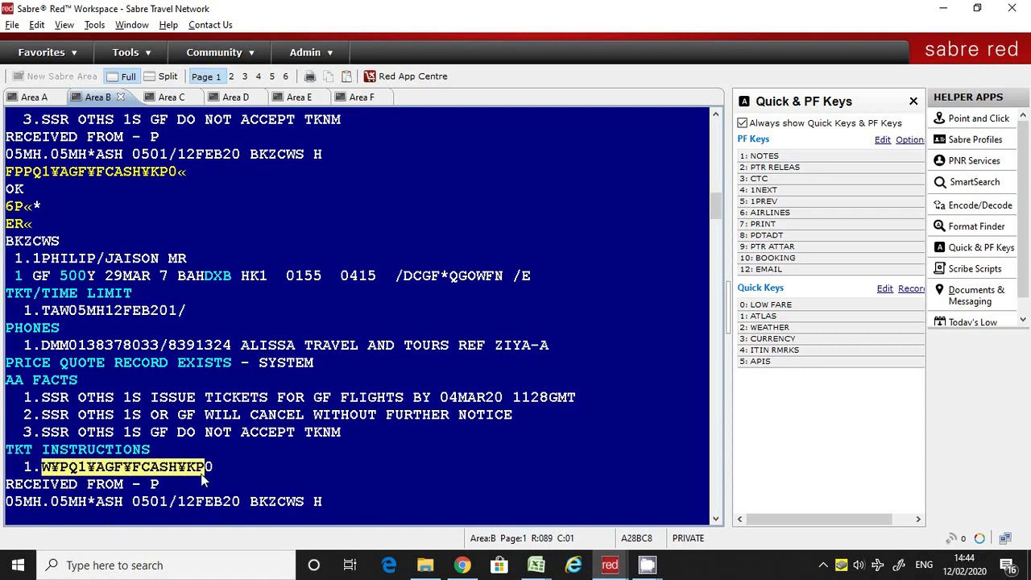
click(8, 523)
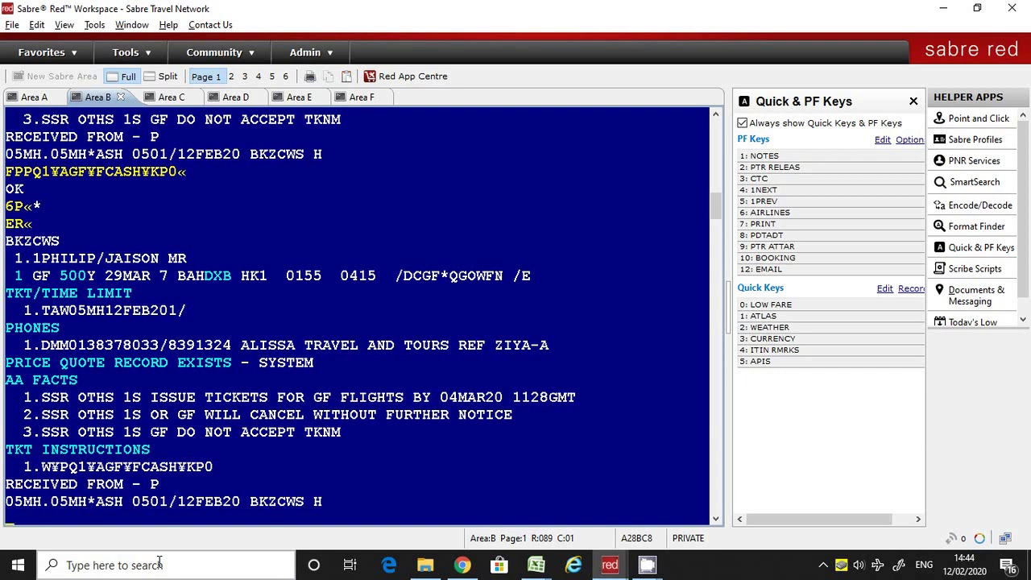
text(*PF)
key(Return)
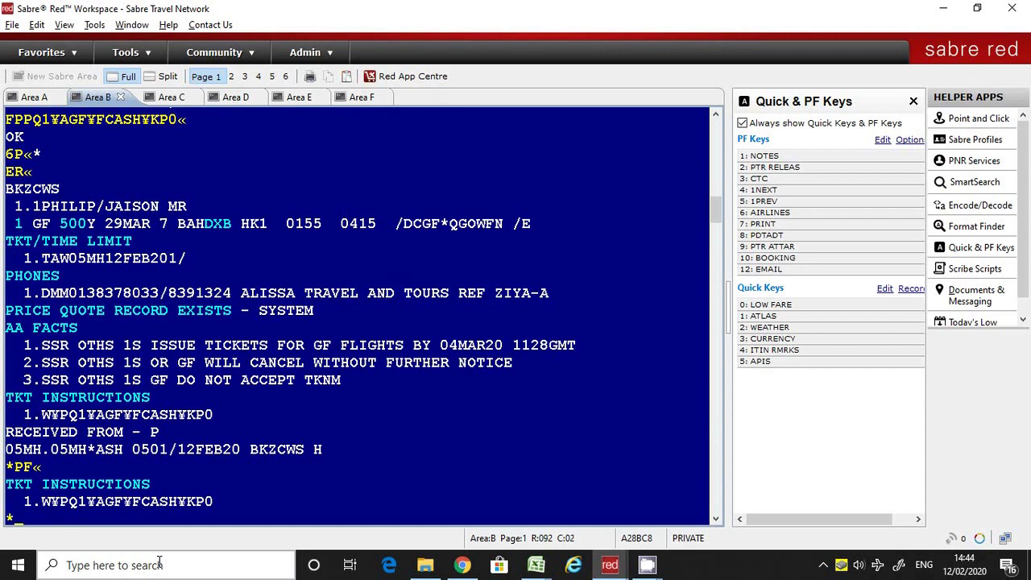
View the stored price quote details, then redisplay the full booking with IR.
text(Q«)
key(Return)
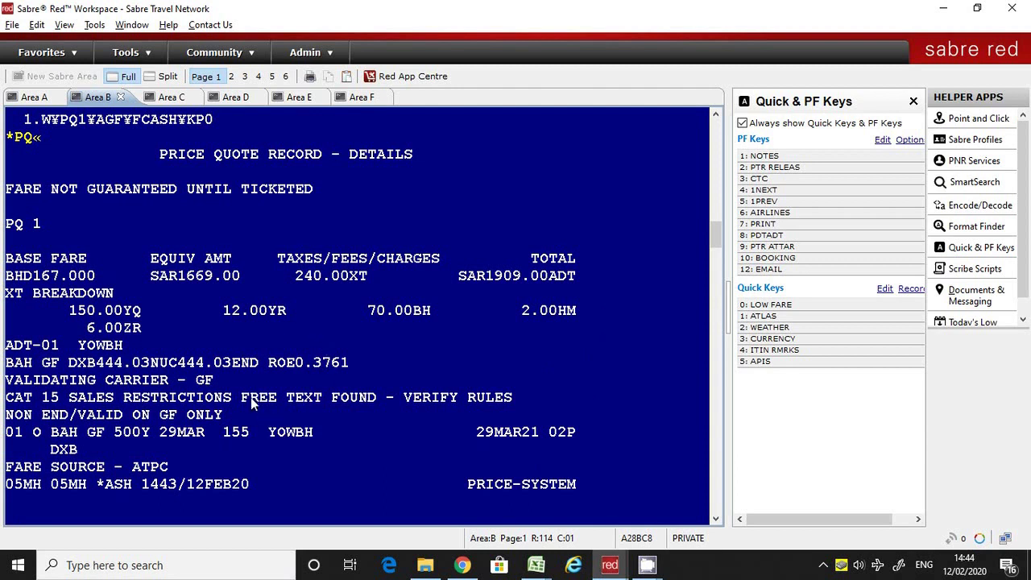
text(IR)
key(Return)
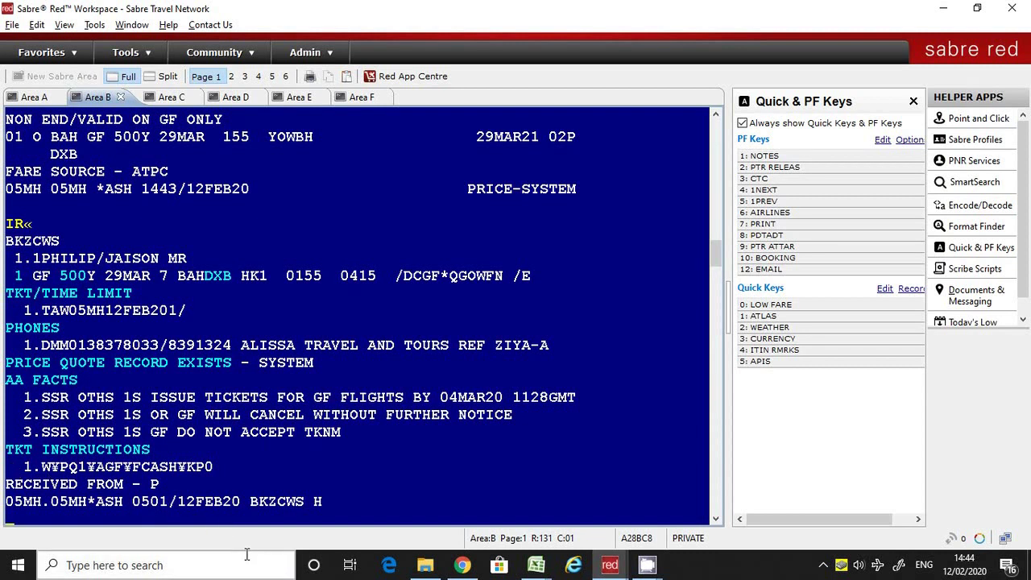
Try ticketing from instruction line 1 with W¥L1, which fails with TKT PRT NOT ASSIGNED.
text(W¥L)
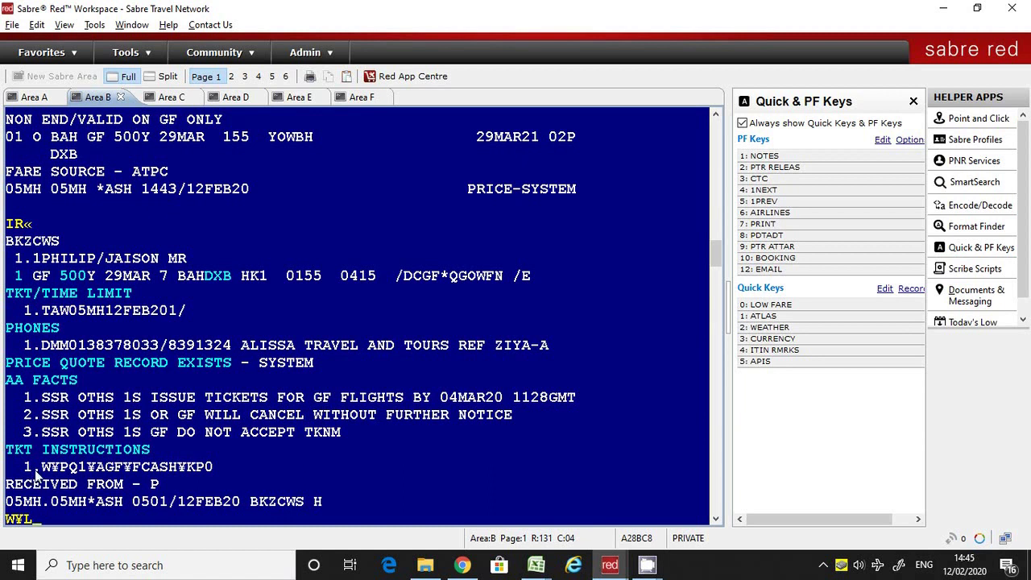
text(1)
key(Return)
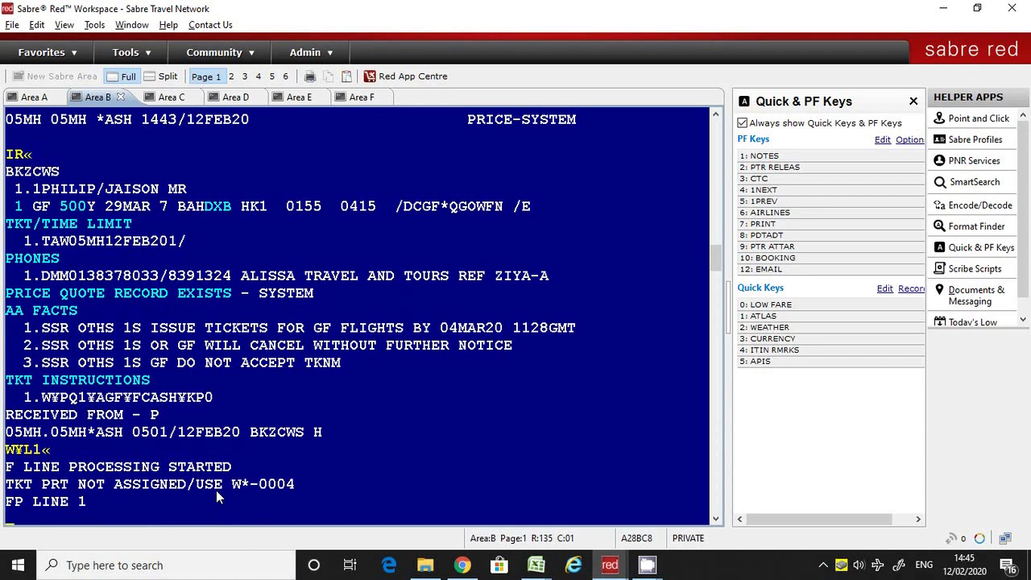
Delete ticket-instruction line 1 with FP1¤ and save the booking with 6P and ER.
text(IR«)
key(Return)
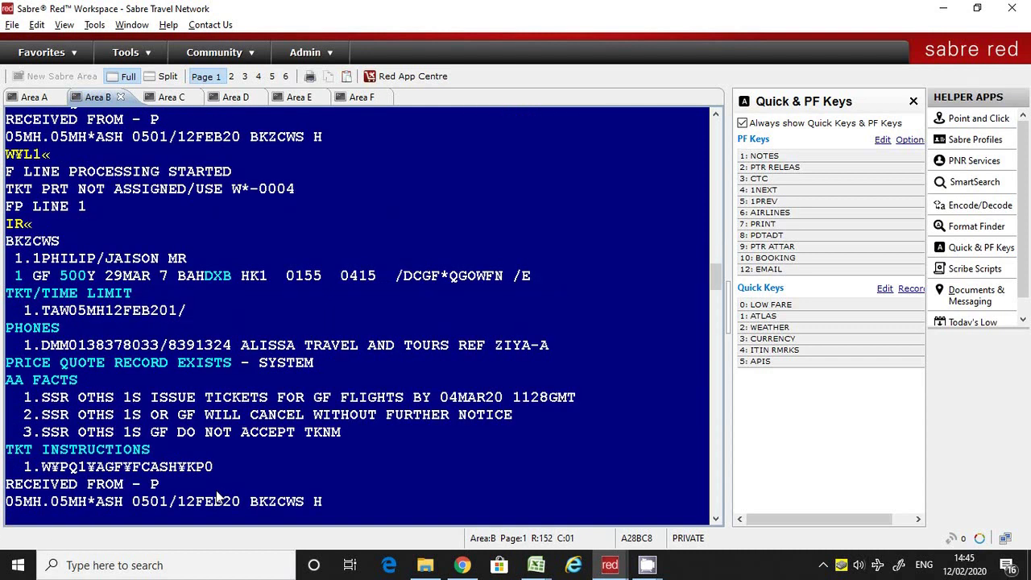
text(FP1)
text(¤)
key(Return)
text(6P)
key(Return)
text(ER«)
key(Return)
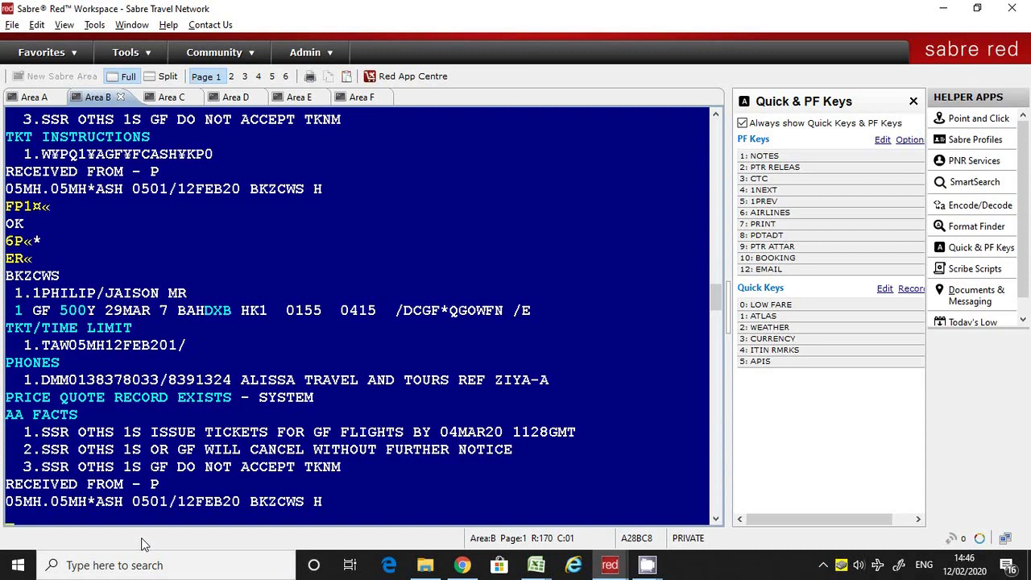
Delete every stored price quote with PQD-ALL and save the booking with 6P and ER.
text(PQD-ALL)
key(Return)
text(6P)
key(Return)
text(ER)
key(Return)
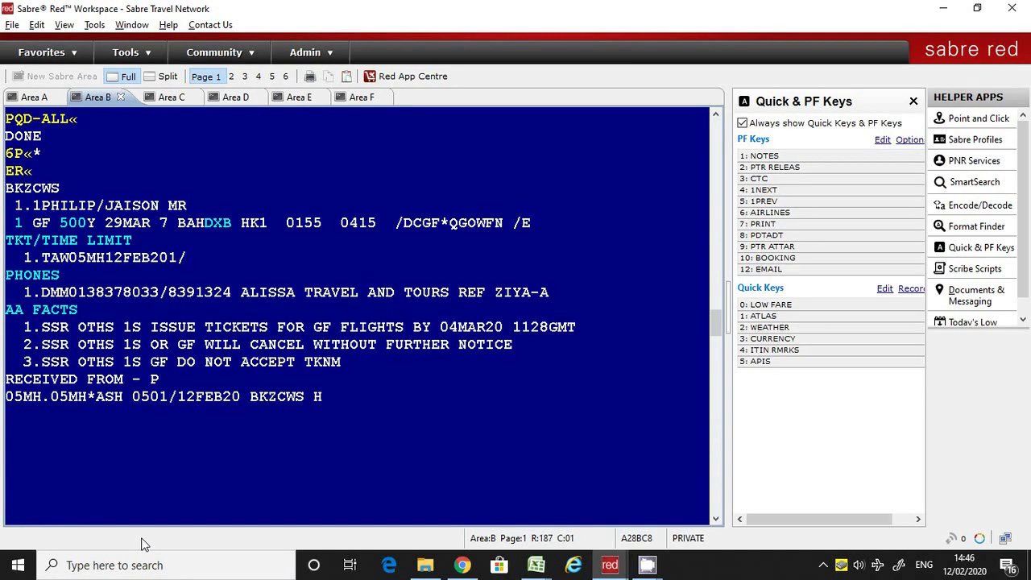